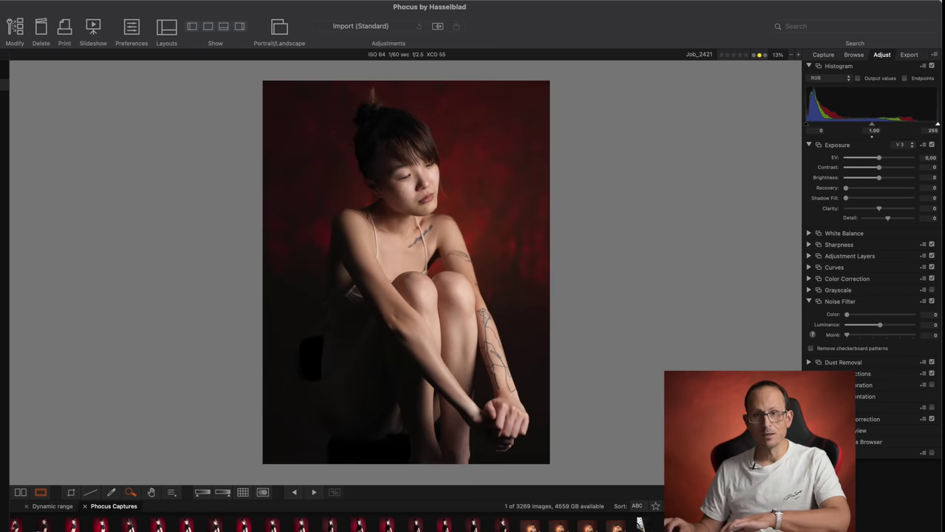
# Browse forward and back through the captures to reach the street photo Job_2417.
pyautogui.press('Right')
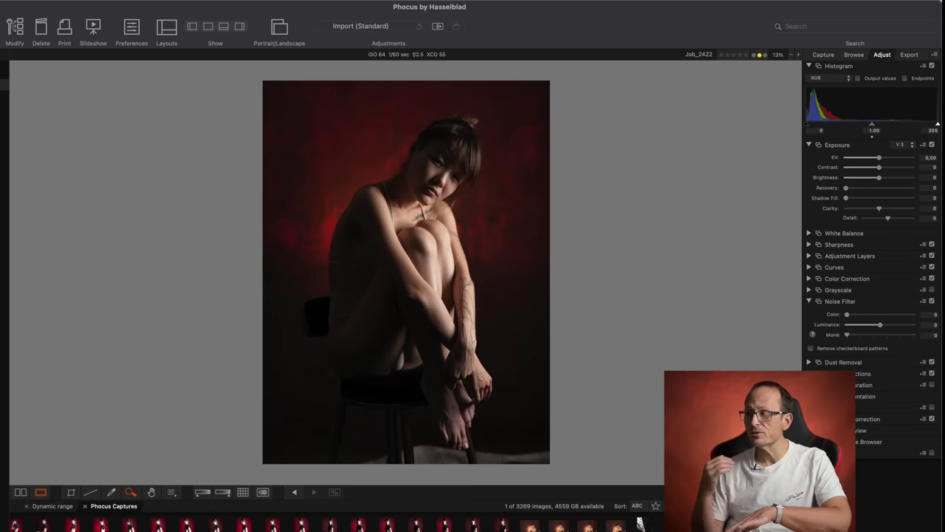
pyautogui.press('Left')
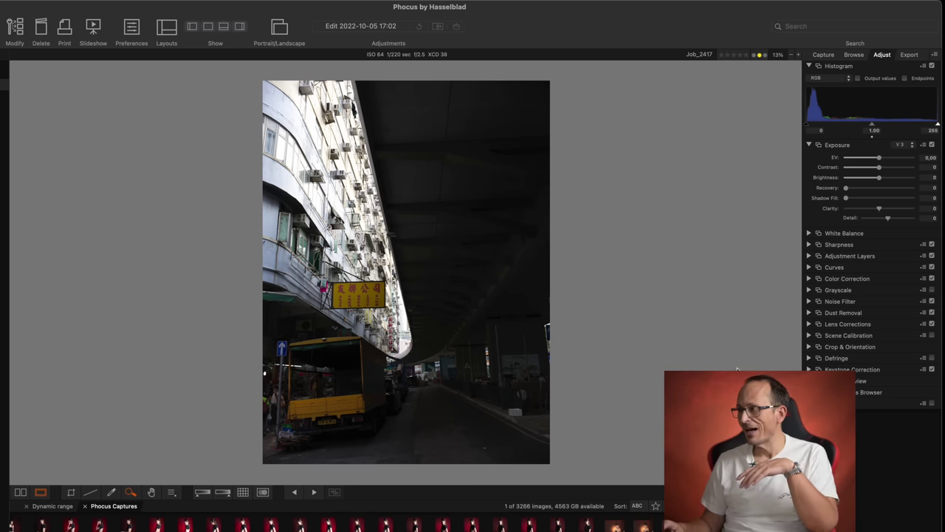
pyautogui.press('Right')
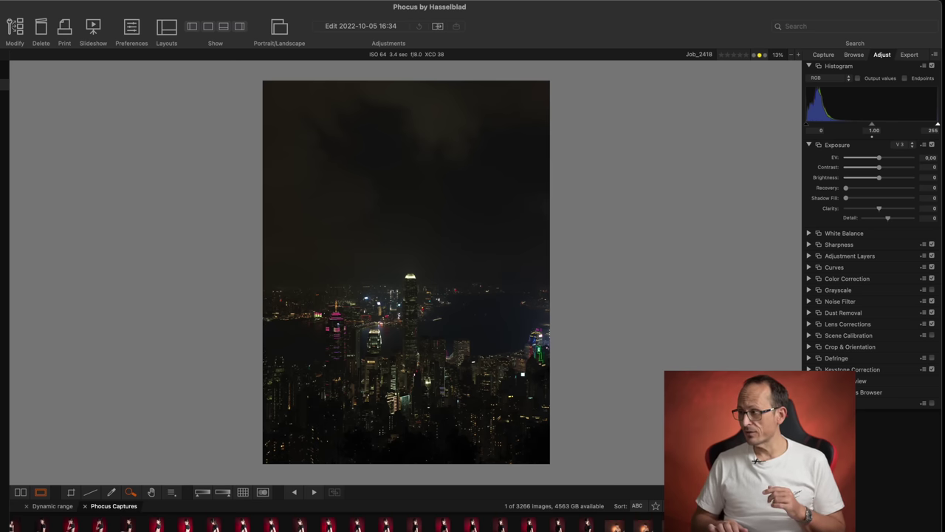
pyautogui.press('Right')
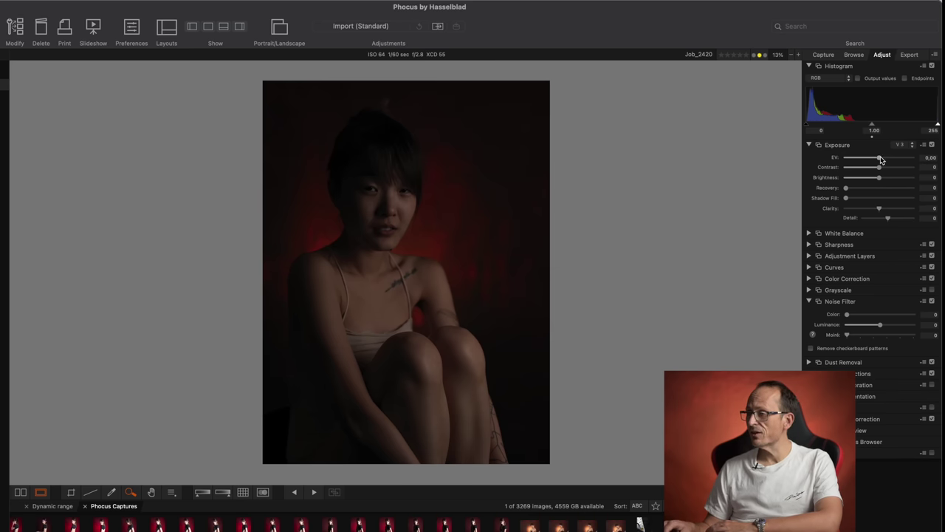
# Brighten the short-haired portrait to 2.00 EV with Shadow Fill 38, checking the face at 100%.
pyautogui.moveTo(881, 160); pyautogui.dragTo(909, 159)
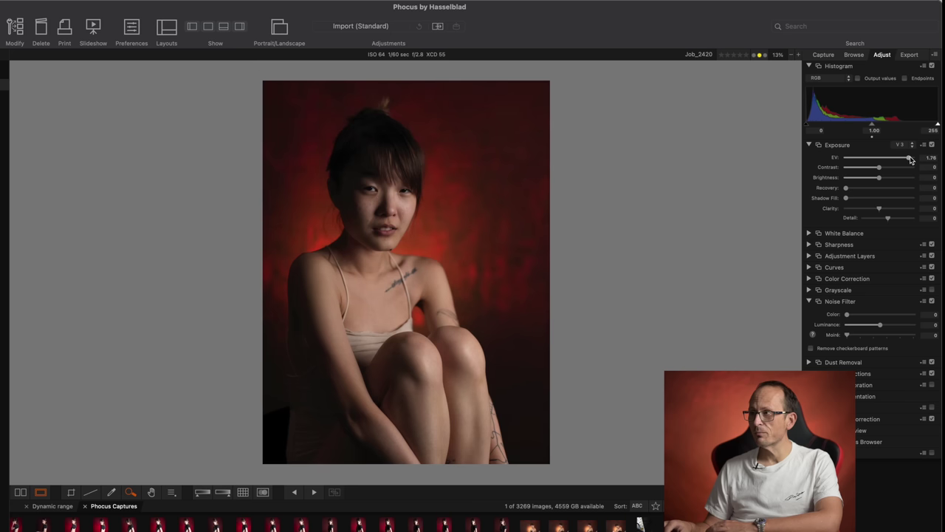
pyautogui.moveTo(914, 160); pyautogui.dragTo(910, 160)
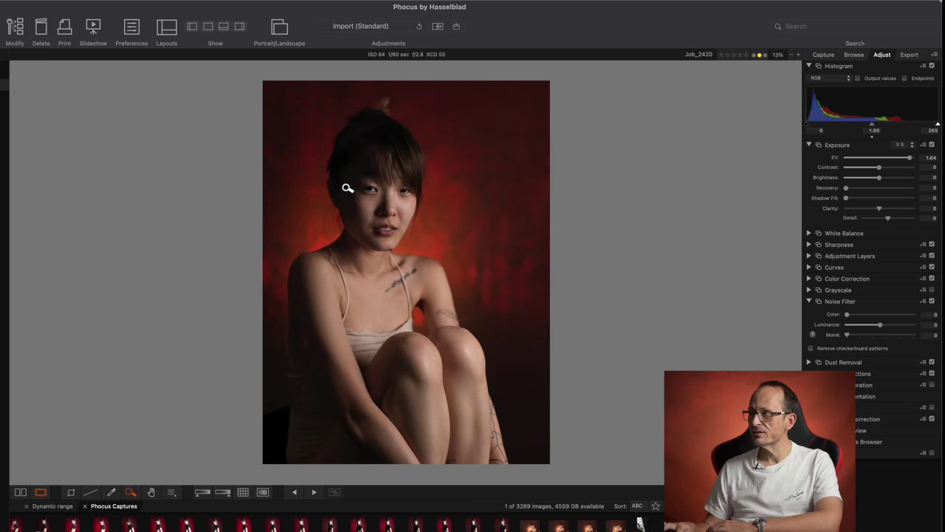
pyautogui.click(376, 189)
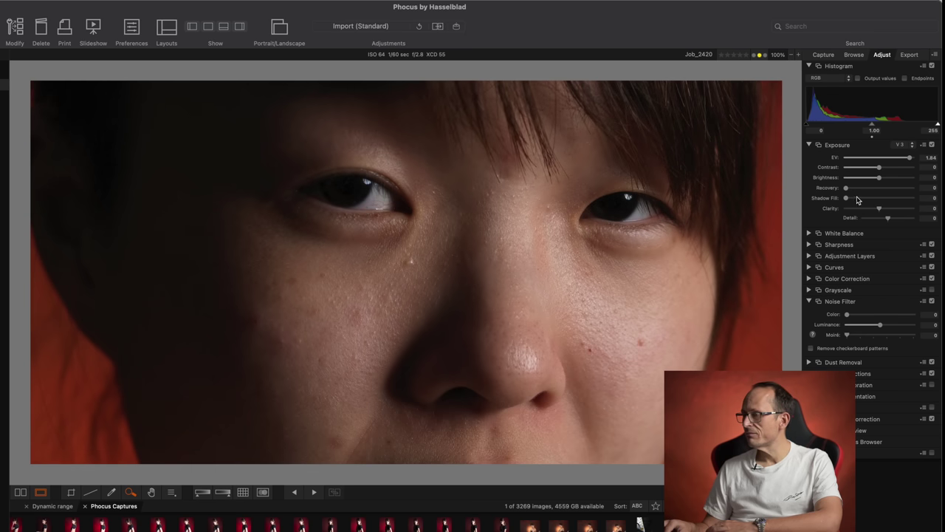
pyautogui.moveTo(857, 199); pyautogui.dragTo(872, 199)
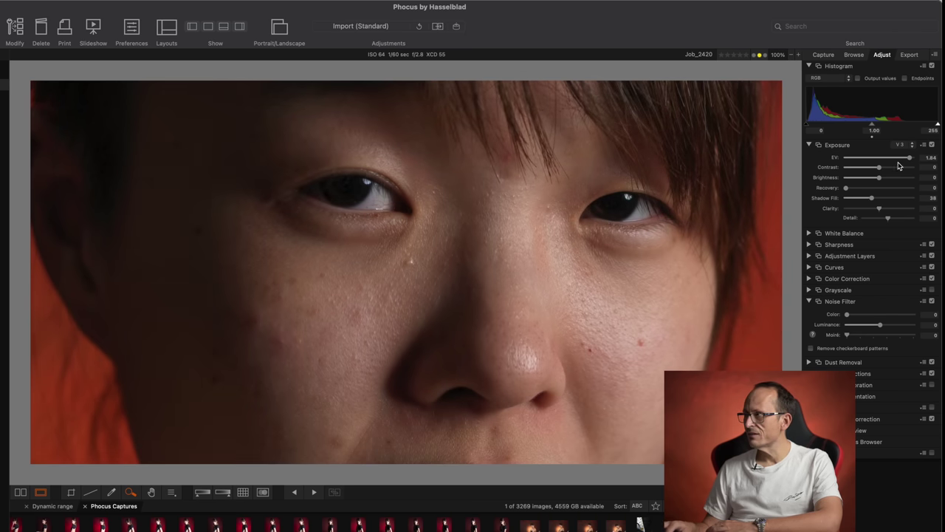
pyautogui.moveTo(909, 157); pyautogui.dragTo(913, 158)
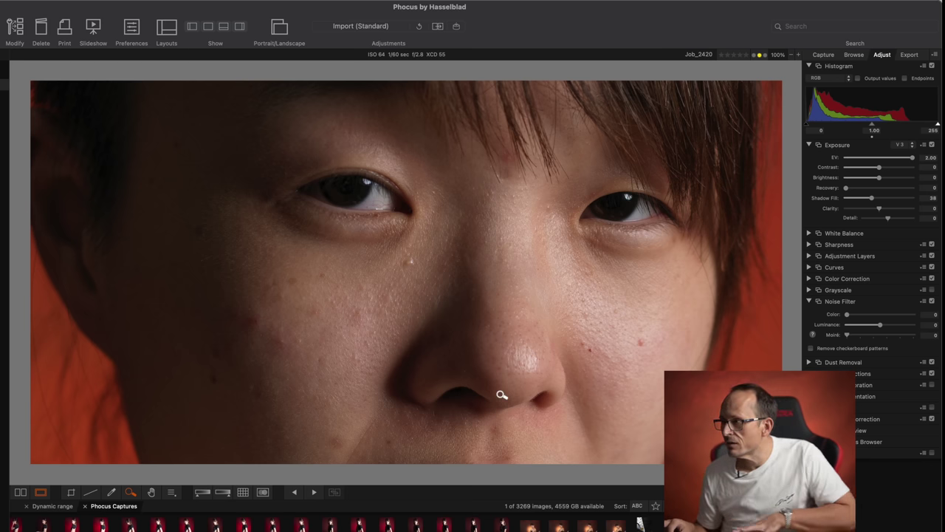
pyautogui.moveTo(499, 391); pyautogui.dragTo(496, 199)
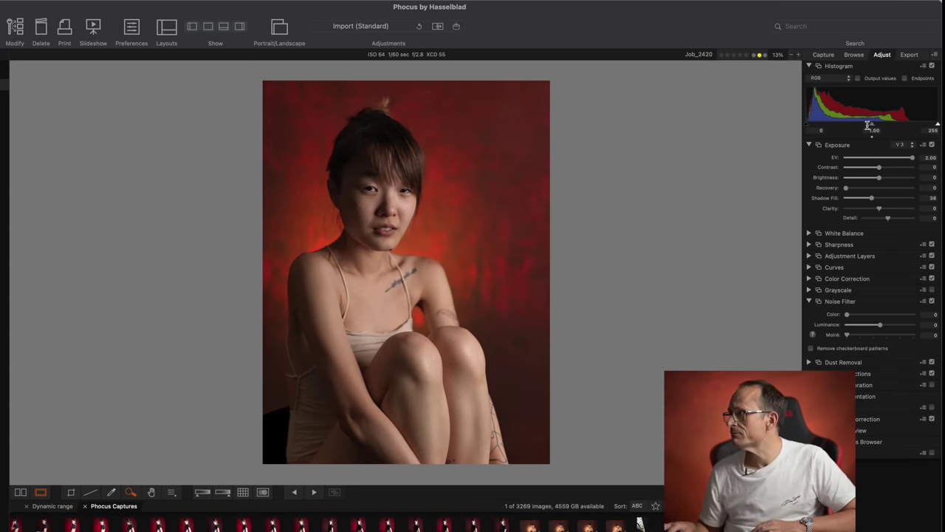
# Lower the histogram white point to 211 and inspect the face at 100% from eyes to chin.
pyautogui.moveTo(935, 126); pyautogui.dragTo(917, 127)
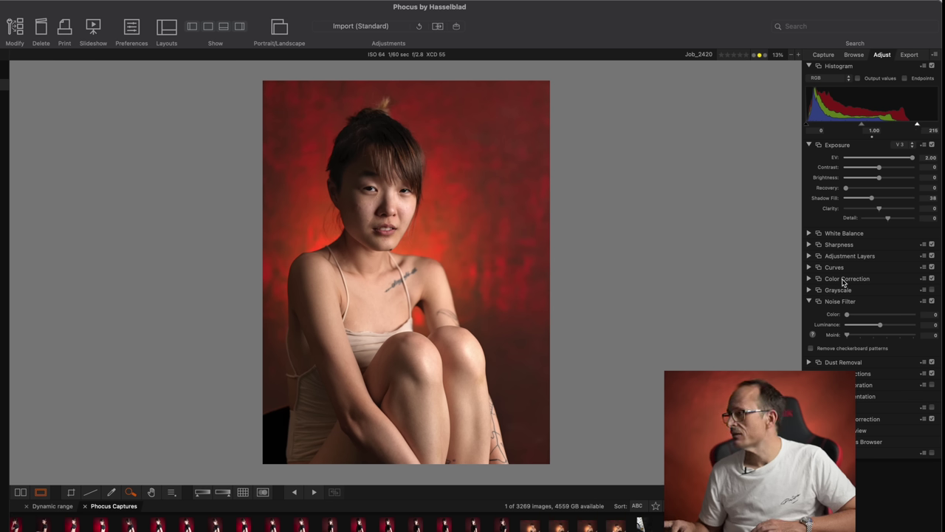
pyautogui.click(378, 190)
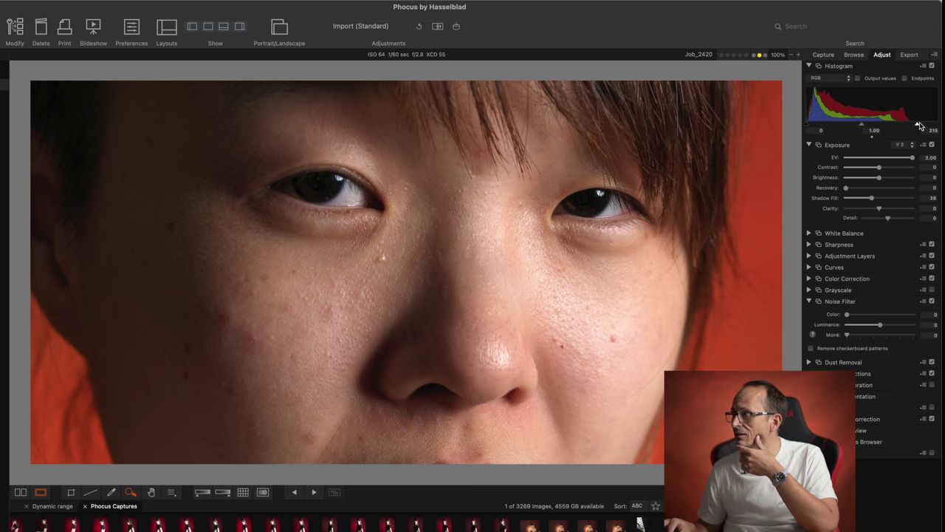
pyautogui.moveTo(918, 127); pyautogui.dragTo(916, 127)
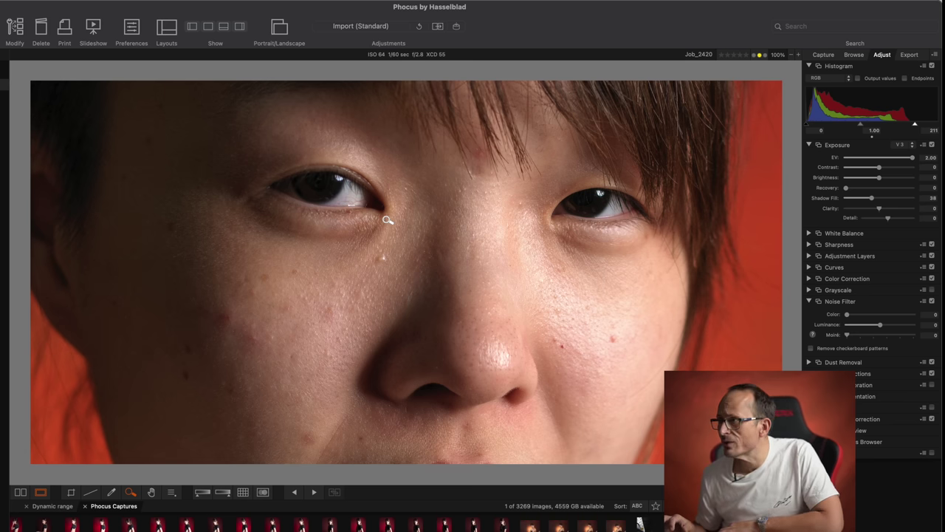
pyautogui.moveTo(387, 220); pyautogui.dragTo(386, 115)
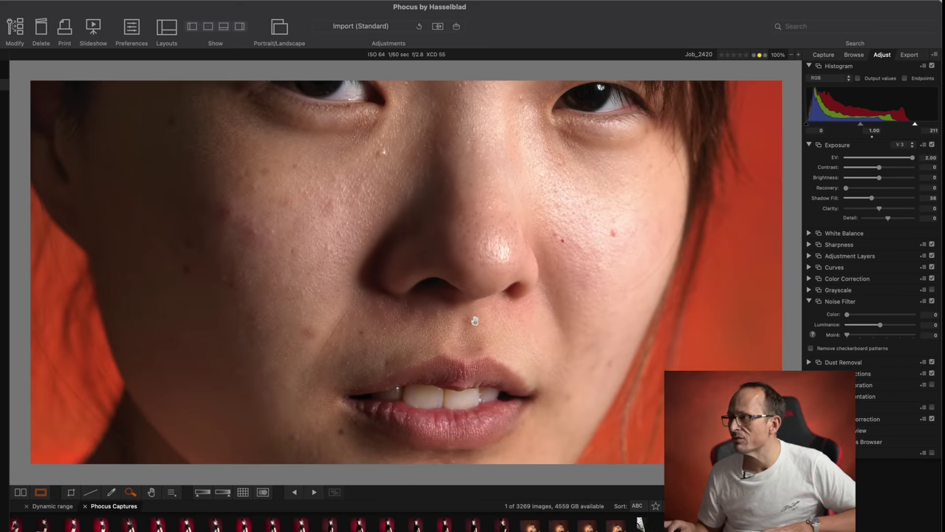
pyautogui.moveTo(487, 383); pyautogui.dragTo(487, 248)
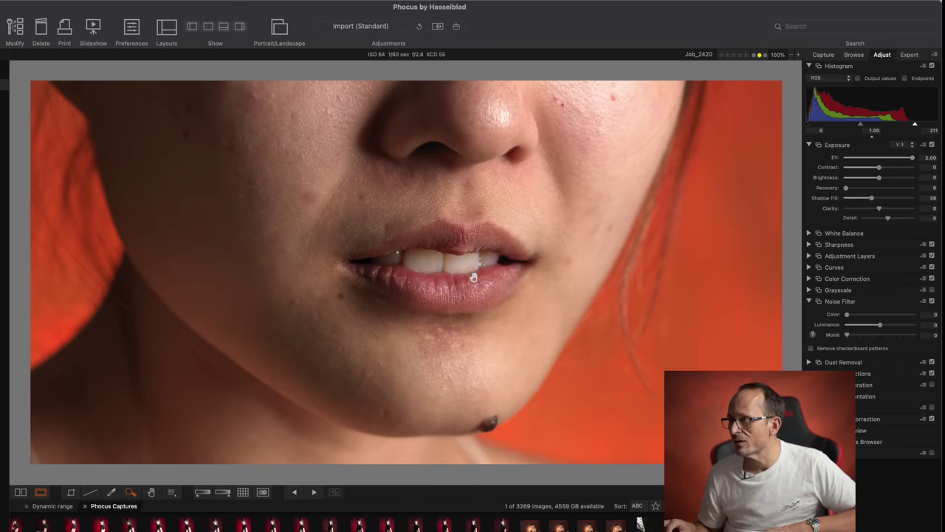
pyautogui.moveTo(464, 295); pyautogui.dragTo(464, 384)
pyautogui.moveTo(461, 199); pyautogui.dragTo(459, 386)
pyautogui.moveTo(464, 184); pyautogui.dragTo(390, 54)
pyautogui.moveTo(450, 78); pyautogui.dragTo(436, 238)
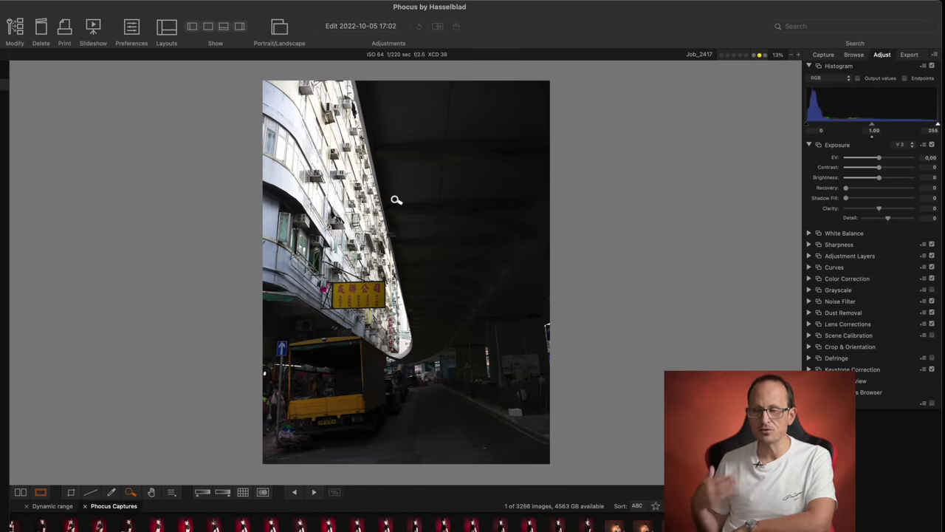
# View the street photo's building facade at 100%, then return to the whole-photo view.
pyautogui.click(376, 246)
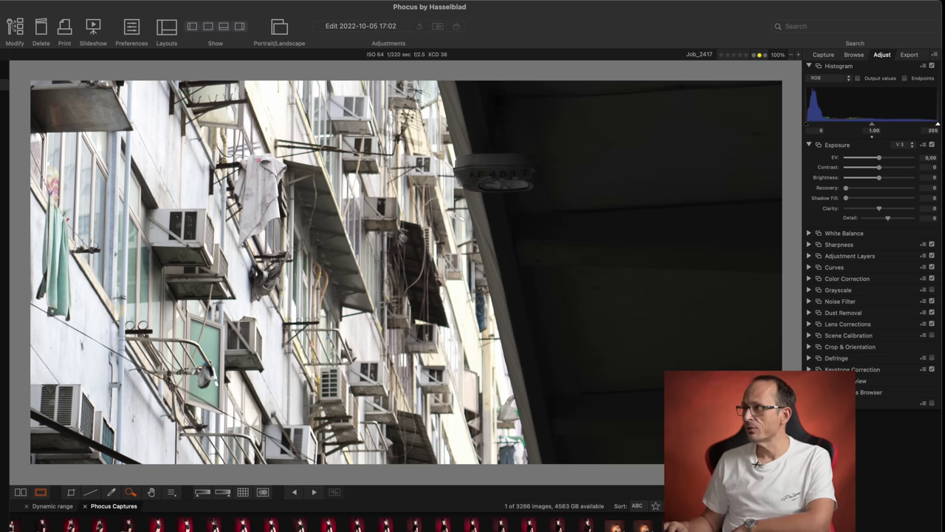
pyautogui.click(692, 260)
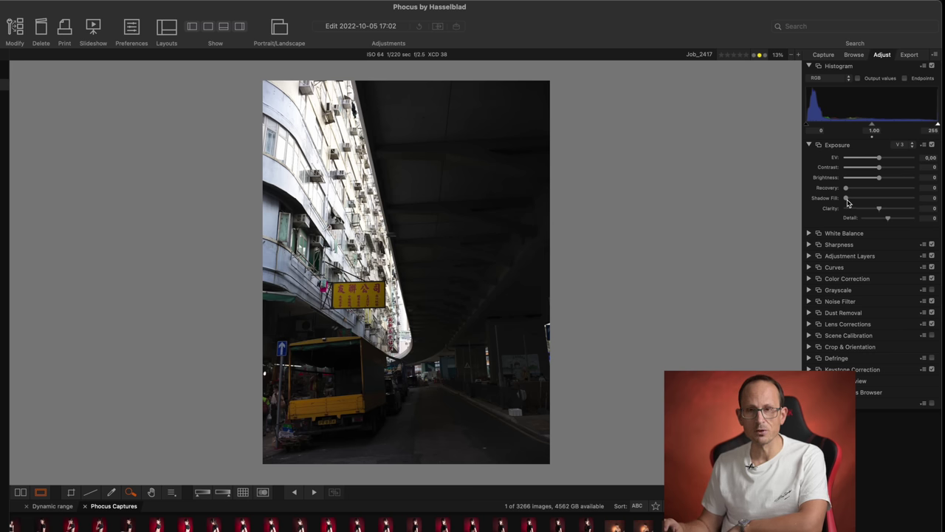
# Raise Shadow Fill to 100, comparing the overpass at 100% against a Shadow Fill of 0.
pyautogui.moveTo(847, 200); pyautogui.dragTo(932, 203)
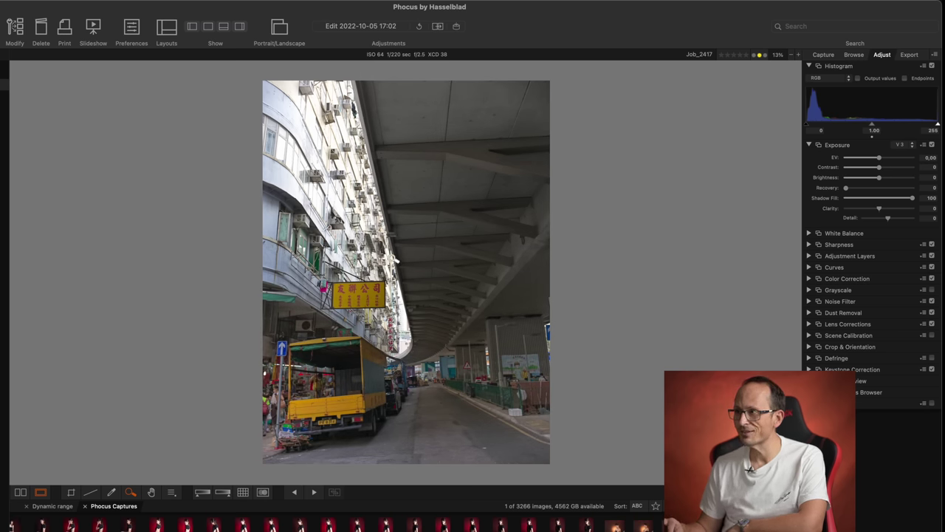
pyautogui.click(393, 258)
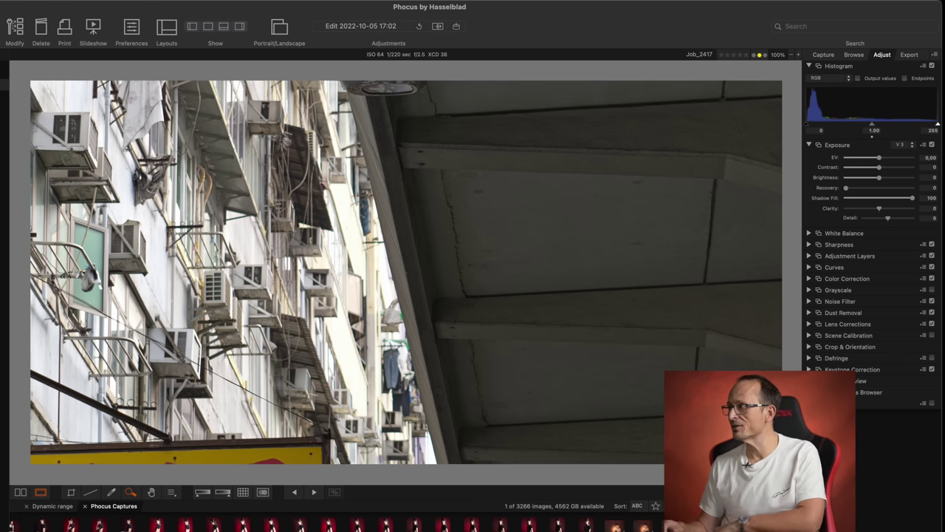
pyautogui.doubleClick(930, 198)
pyautogui.write('0')
pyautogui.press('Return')
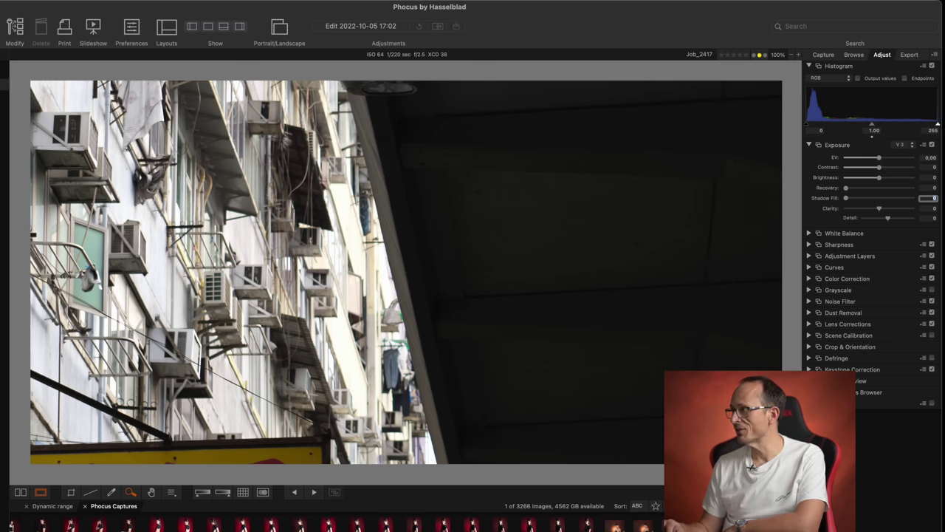
pyautogui.moveTo(846, 198); pyautogui.dragTo(919, 198)
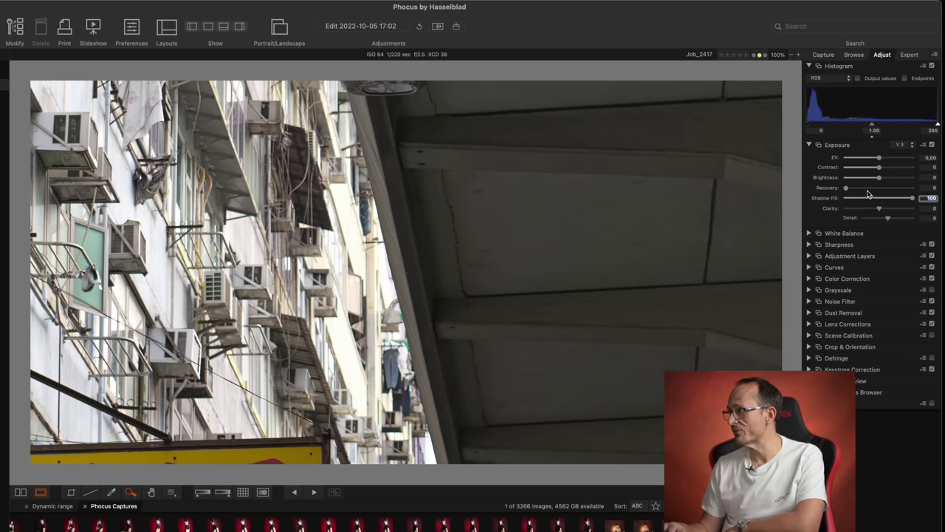
# Nudge Brightness to 9 and exposure to 0.38 EV, then view the whole street photo.
pyautogui.moveTo(880, 178); pyautogui.dragTo(886, 178)
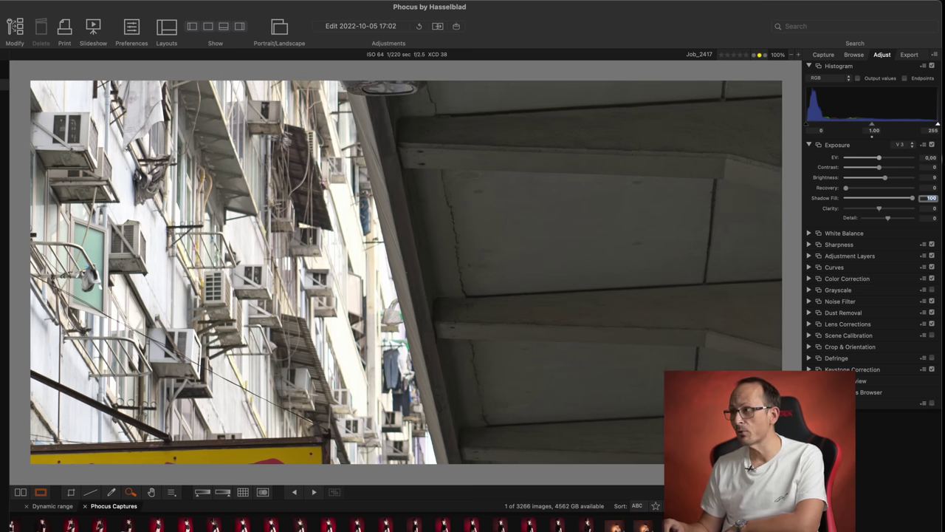
pyautogui.moveTo(878, 159)
pyautogui.mouseDown()
pyautogui.moveTo(912, 159)
pyautogui.moveTo(889, 164)
pyautogui.mouseUp()
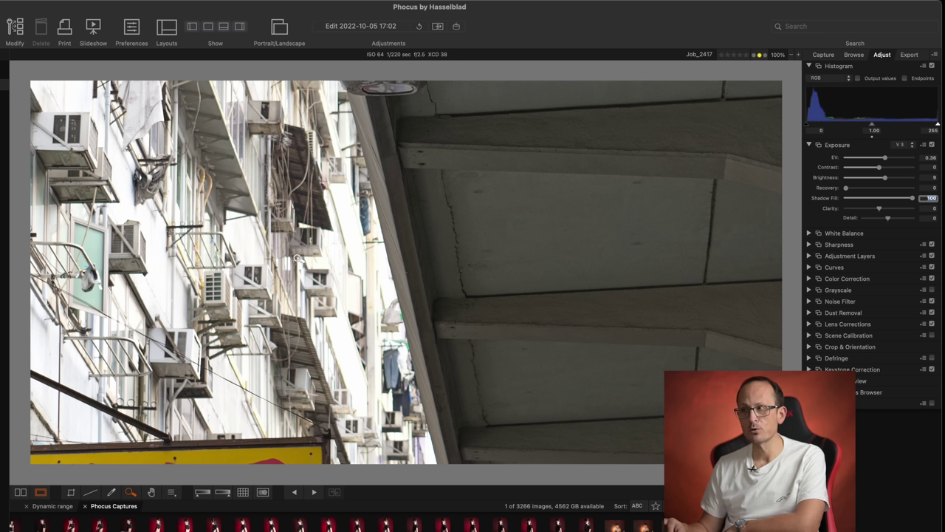
pyautogui.click(253, 286)
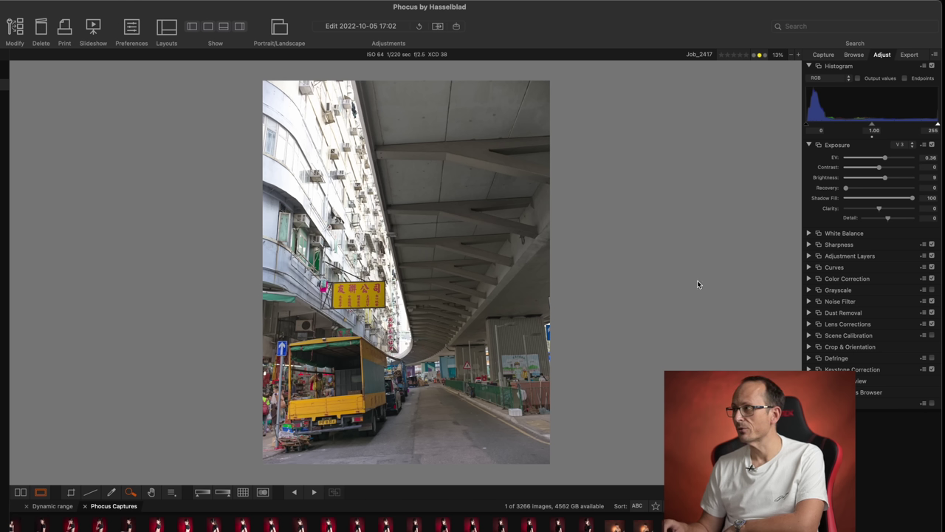
# Add Recovery 84 and raise the black point on the street photo, then view the skyline tower at 100%.
pyautogui.moveTo(846, 188); pyautogui.dragTo(903, 197)
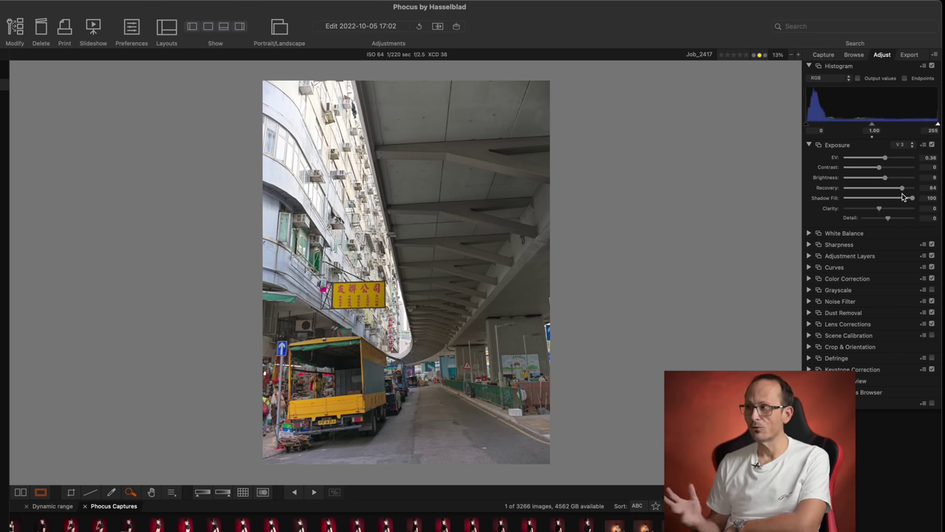
pyautogui.click(388, 187)
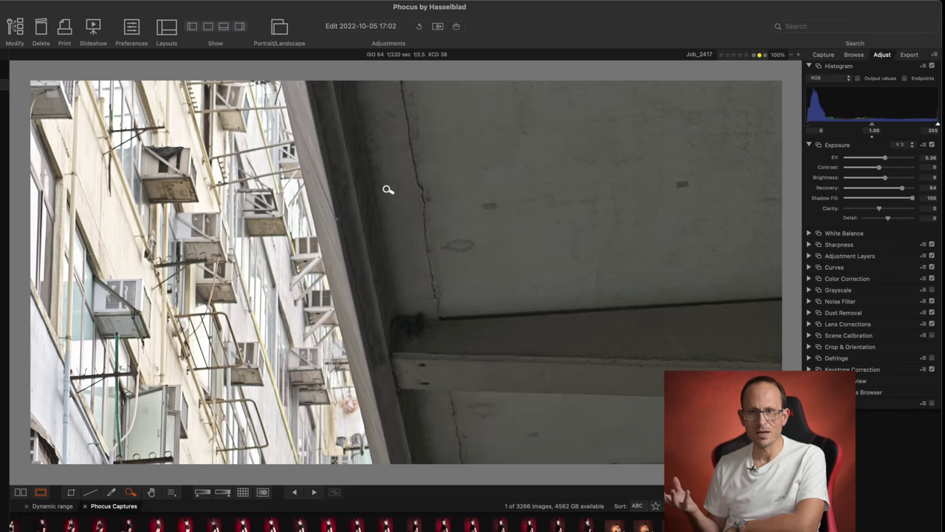
pyautogui.click(388, 190)
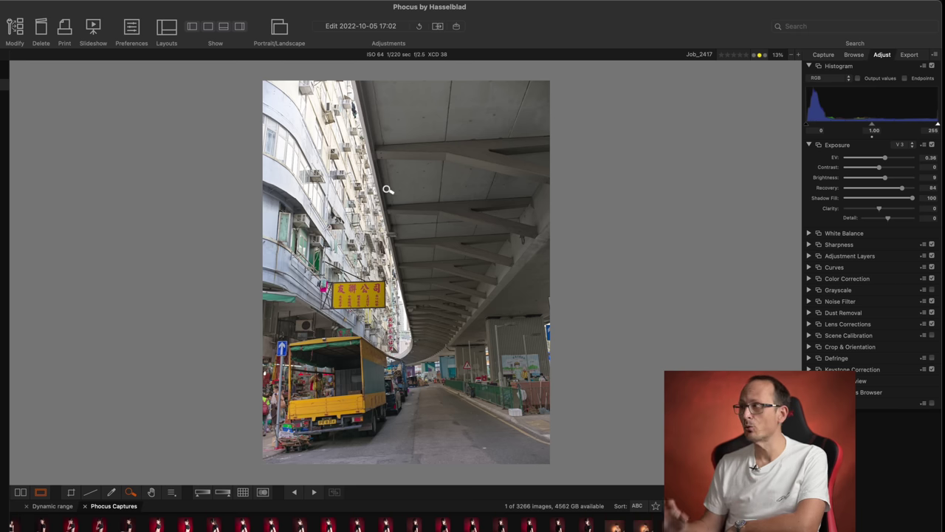
pyautogui.moveTo(809, 126); pyautogui.dragTo(818, 130)
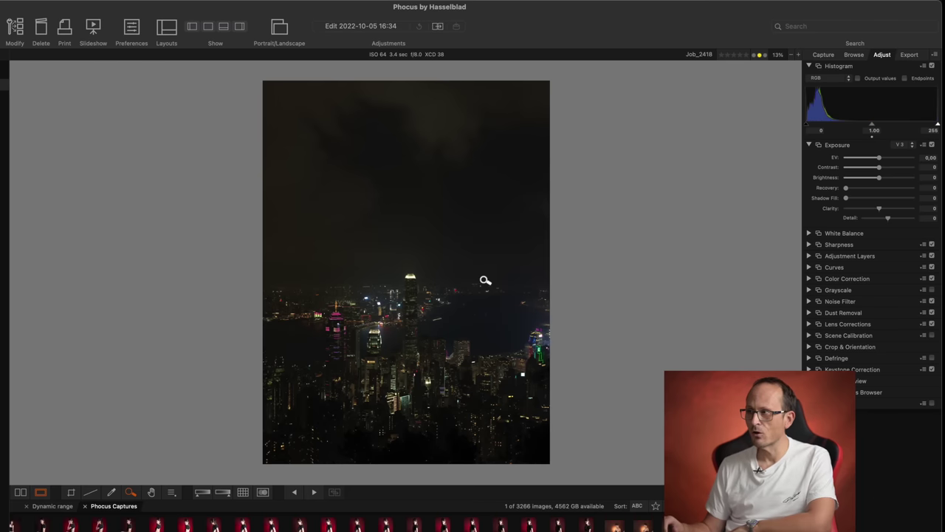
pyautogui.click(411, 288)
pyautogui.click(410, 336)
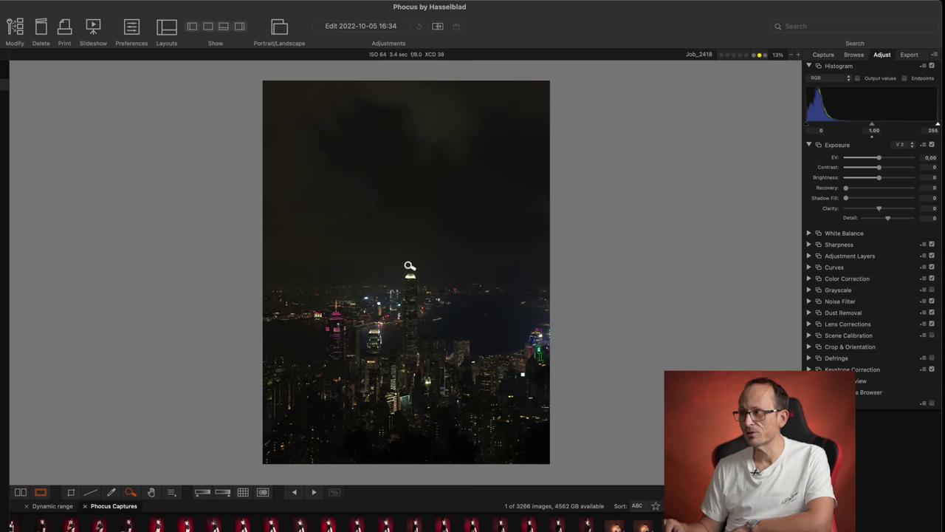
pyautogui.click(405, 297)
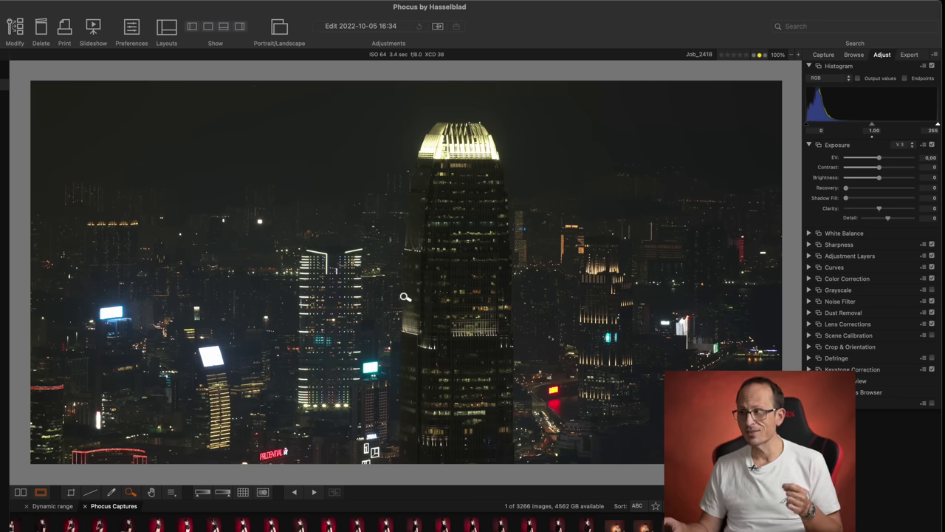
pyautogui.click(405, 297)
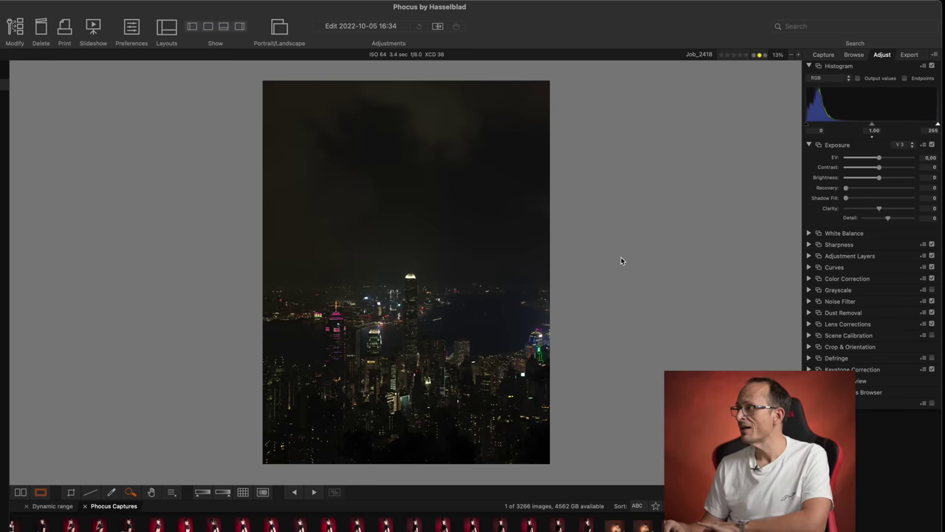
# Set Shadow Fill 50, exposure 2.00 EV, Brightness 6 and white point 220, then check the tower at 100%.
pyautogui.moveTo(846, 200); pyautogui.dragTo(880, 202)
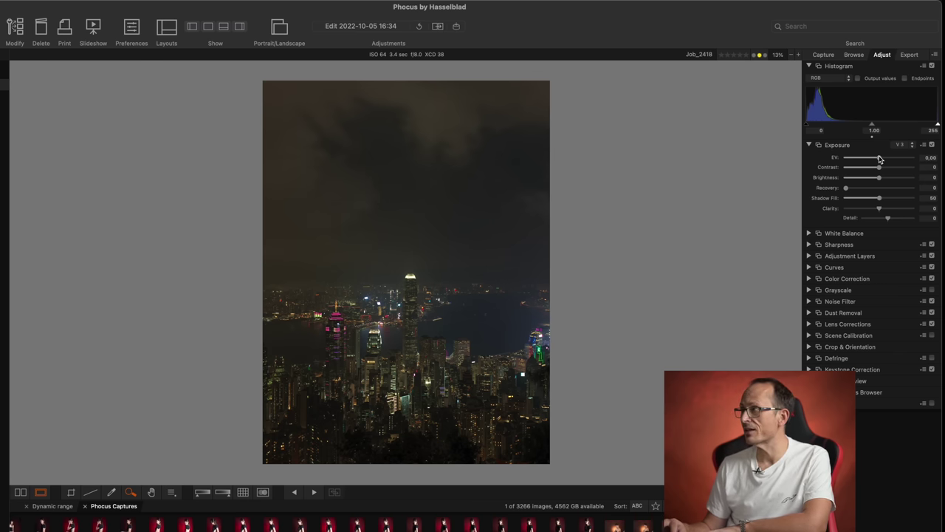
pyautogui.moveTo(879, 160); pyautogui.dragTo(919, 163)
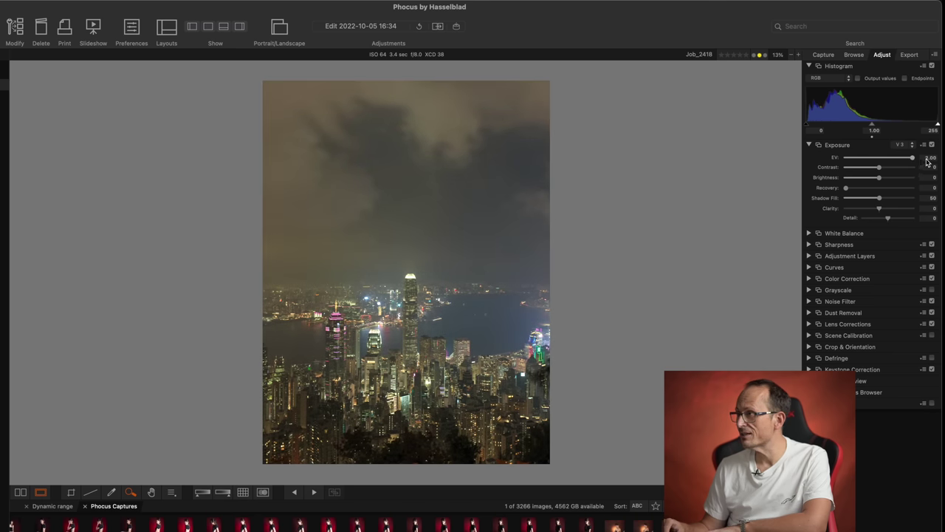
pyautogui.click(888, 178)
pyautogui.moveTo(888, 178); pyautogui.dragTo(887, 178)
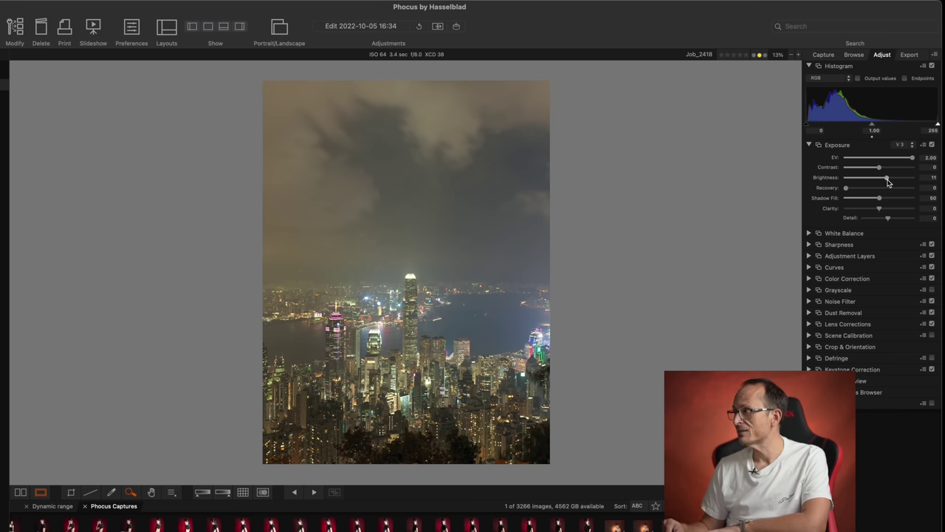
pyautogui.moveTo(888, 180); pyautogui.dragTo(885, 183)
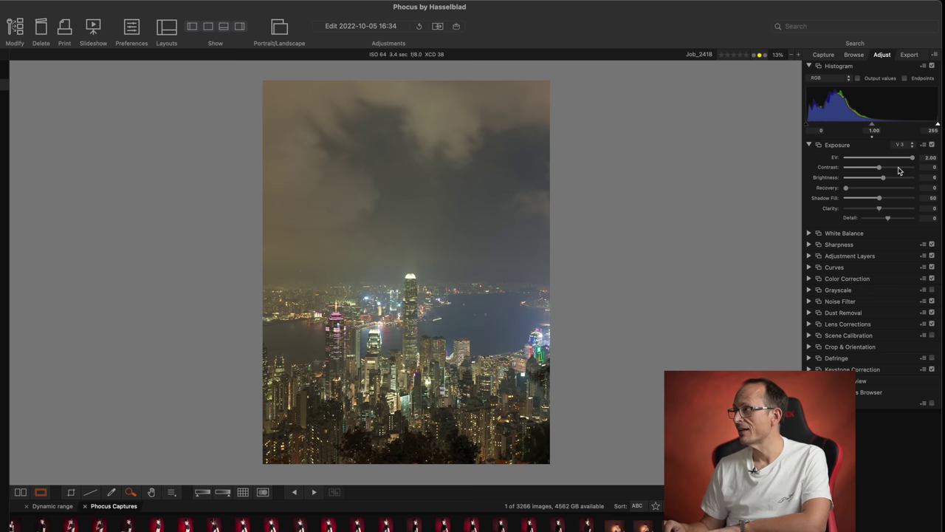
pyautogui.moveTo(938, 127); pyautogui.dragTo(920, 127)
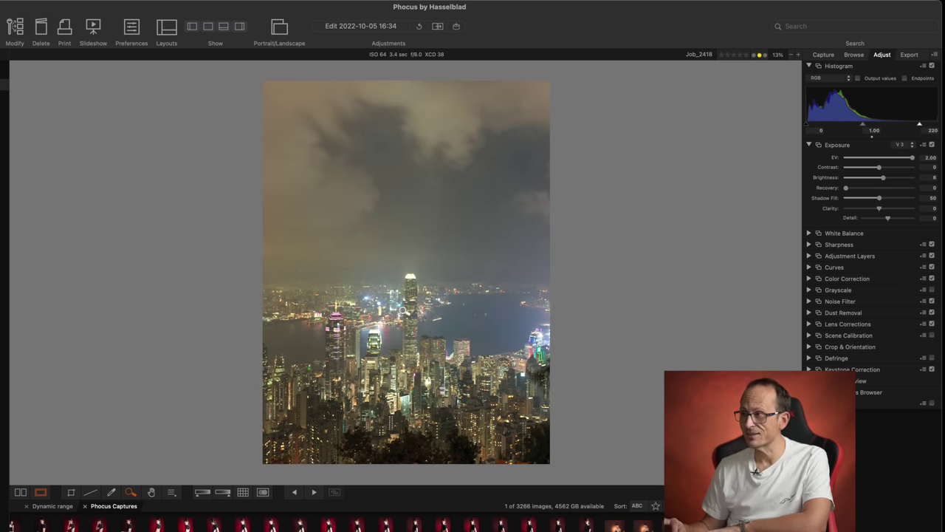
pyautogui.click(411, 295)
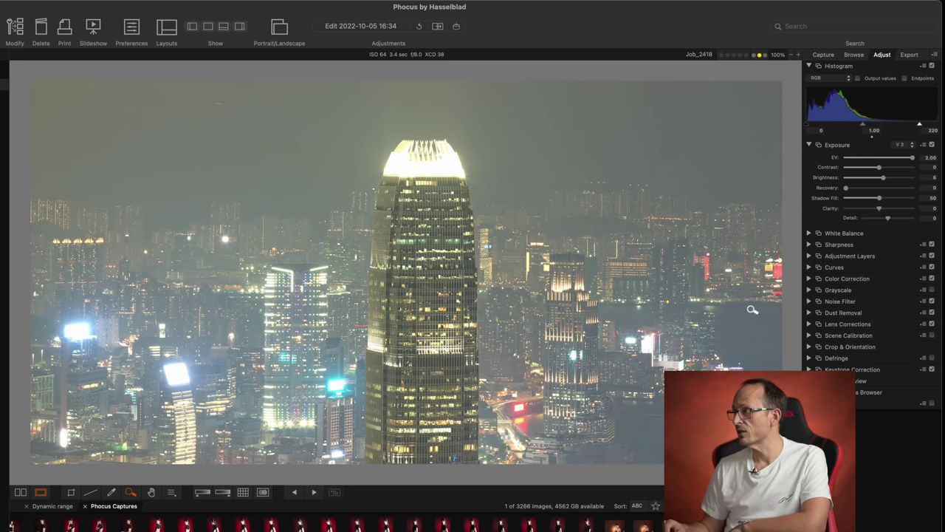
# Set Clarity to 64 and Recovery to 16 after trying 49, then view the whole skyline.
pyautogui.moveTo(880, 208)
pyautogui.mouseDown()
pyautogui.moveTo(901, 213)
pyautogui.moveTo(892, 219)
pyautogui.mouseUp()
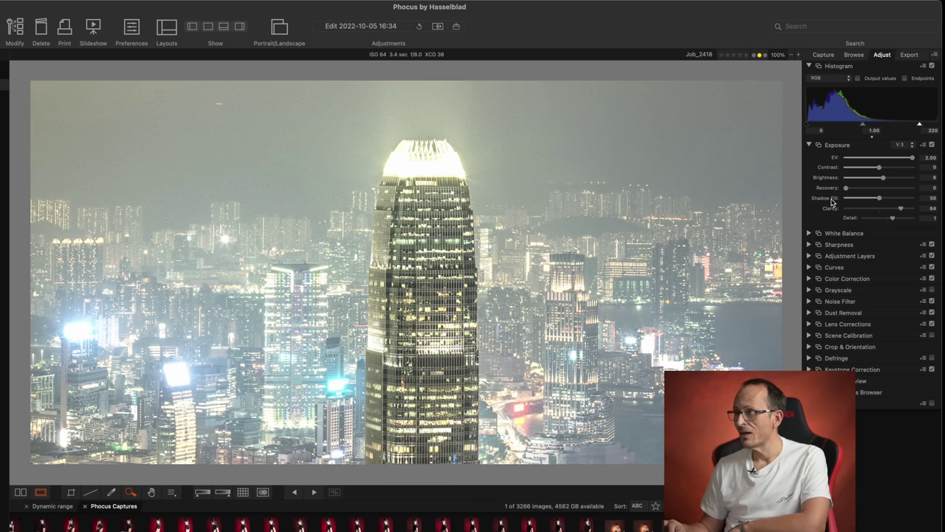
pyautogui.moveTo(848, 189); pyautogui.dragTo(878, 194)
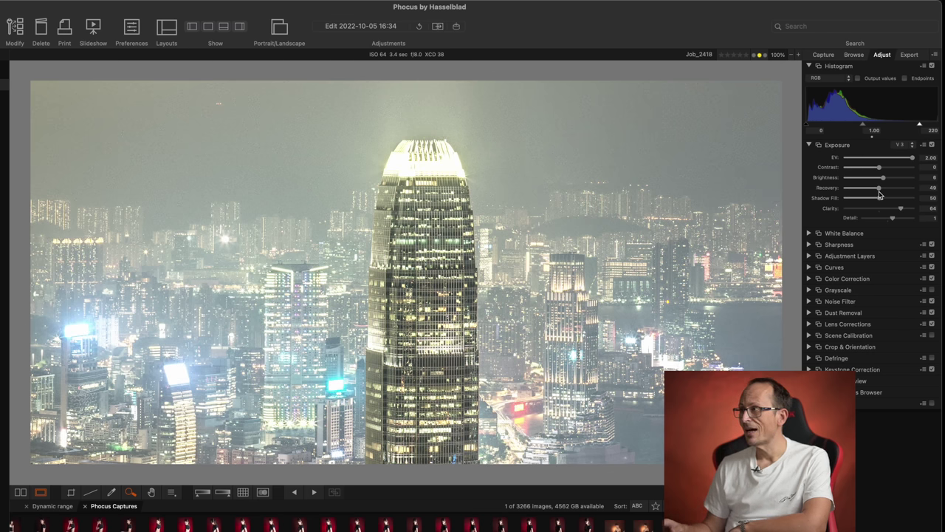
pyautogui.moveTo(879, 193); pyautogui.dragTo(855, 191)
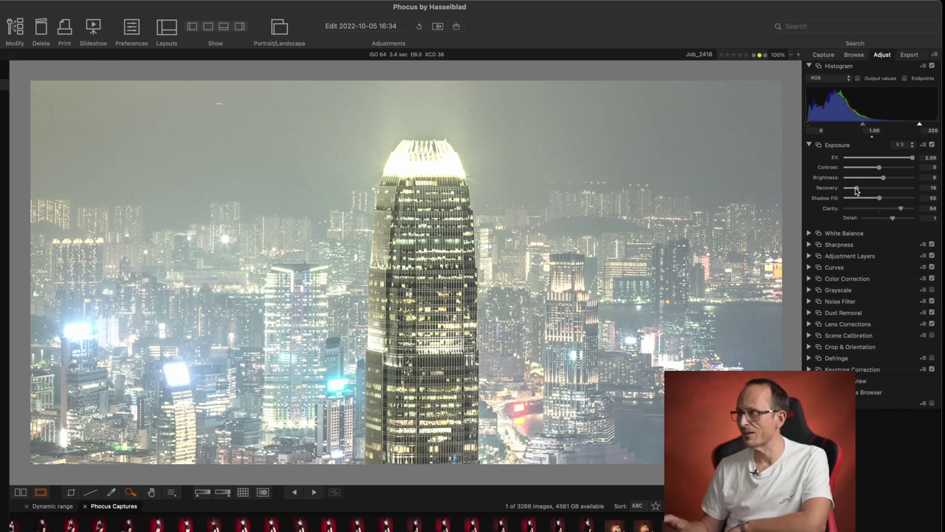
pyautogui.click(687, 242)
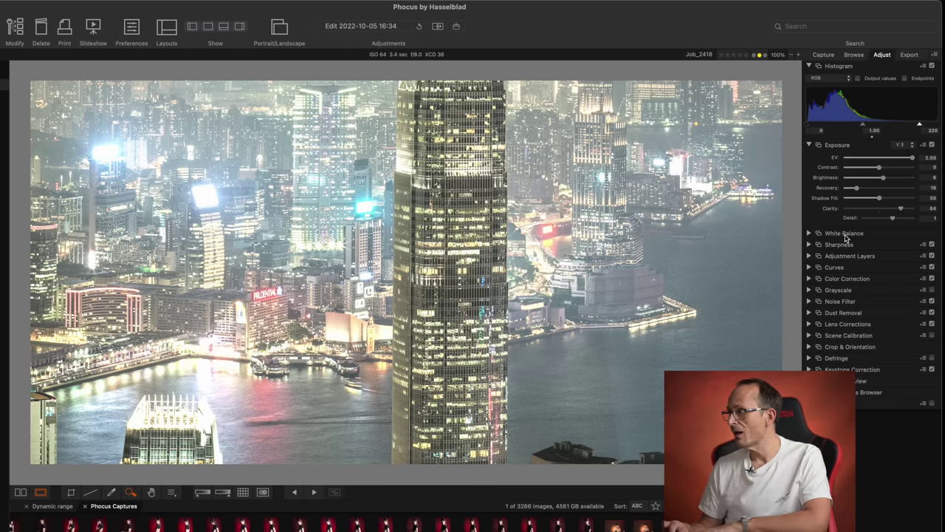
# In Noise Filter, set Color noise reduction to 14 and Luminance to 0, then advance to the dark alley photo.
pyautogui.click(810, 301)
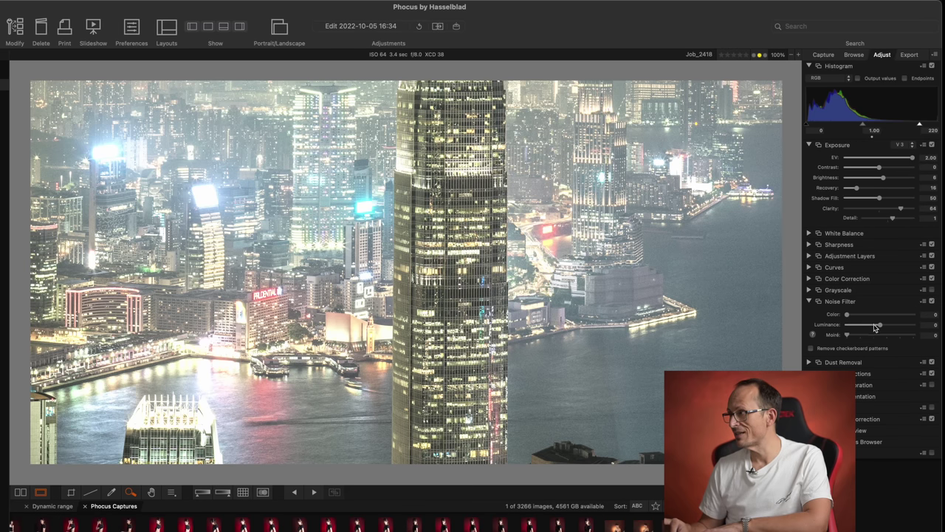
pyautogui.moveTo(881, 325); pyautogui.dragTo(895, 327)
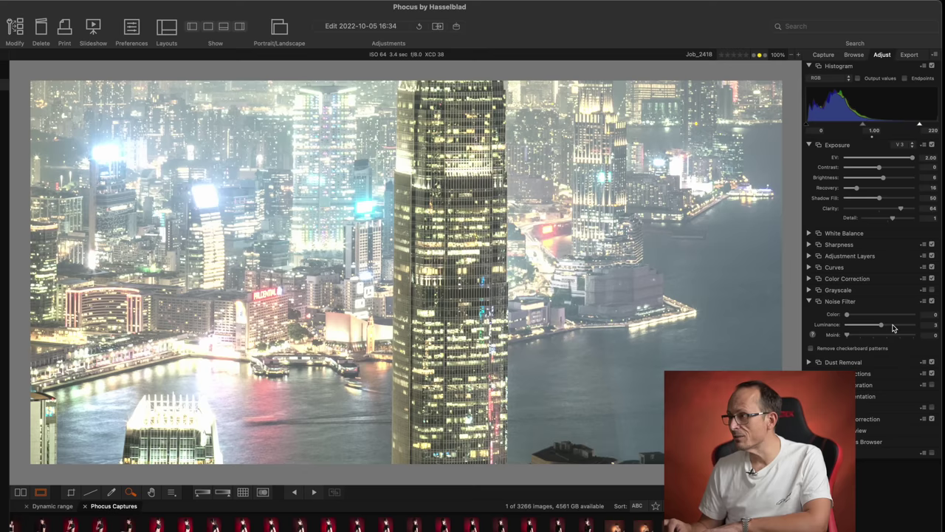
pyautogui.press('Right')
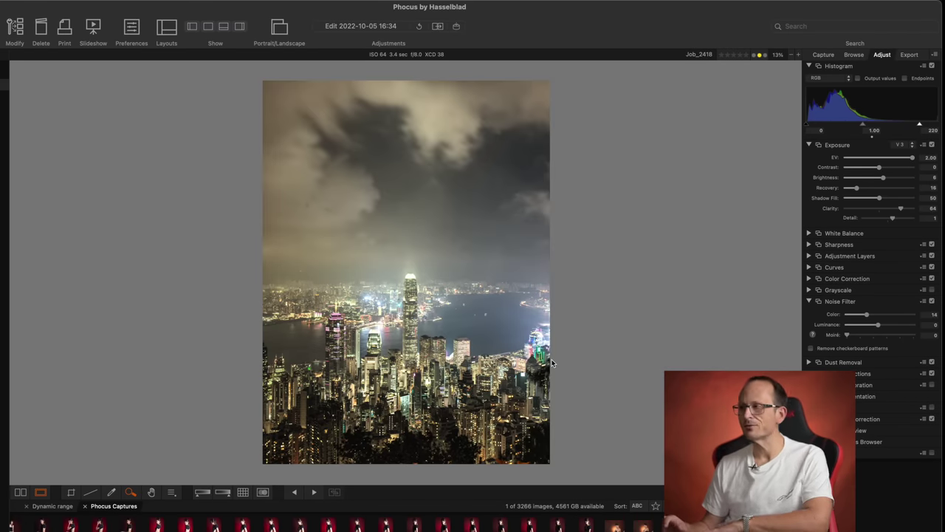
pyautogui.press('Right')
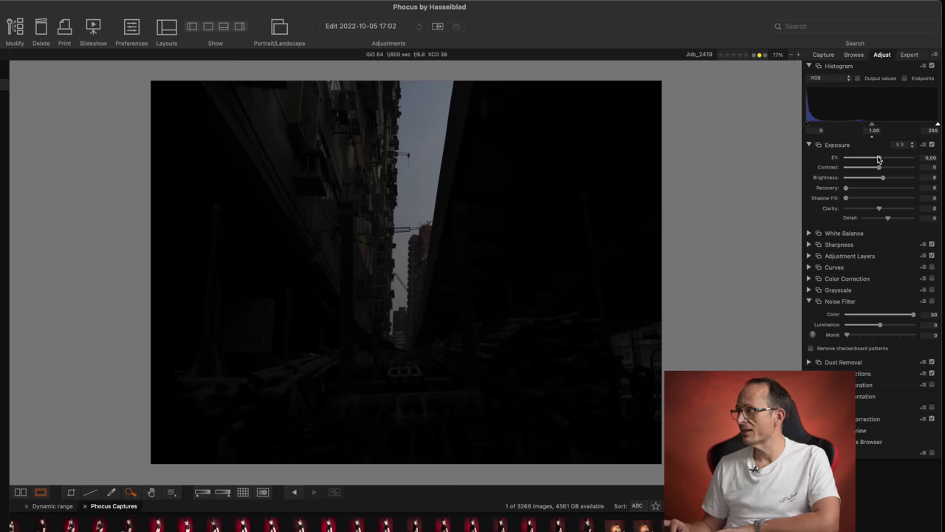
# Raise the dark alley photo's exposure to 2.00 EV and check the building facade at 100%.
pyautogui.moveTo(878, 162); pyautogui.dragTo(912, 159)
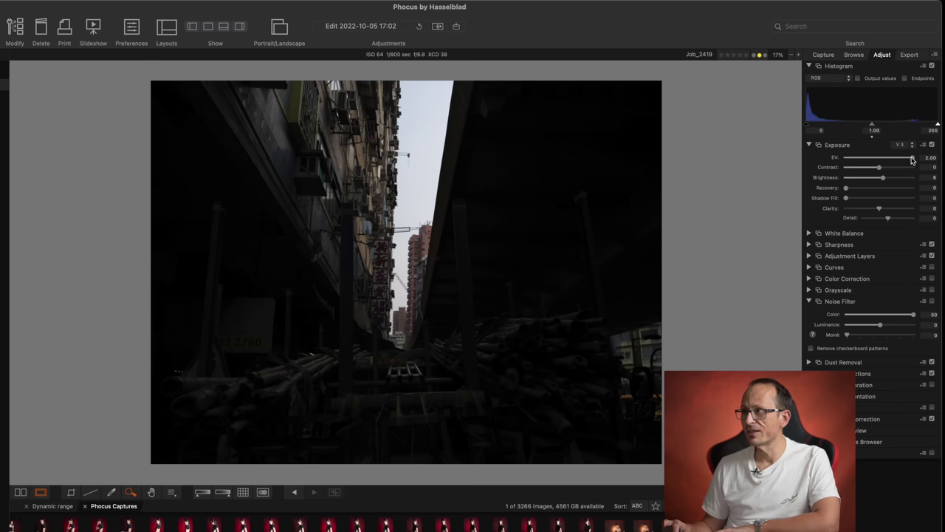
pyautogui.click(363, 157)
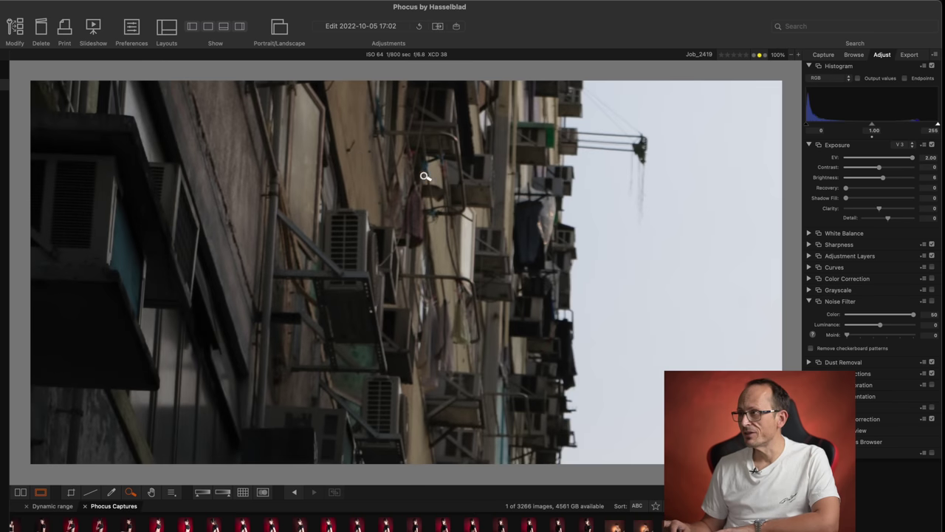
pyautogui.press('Right')
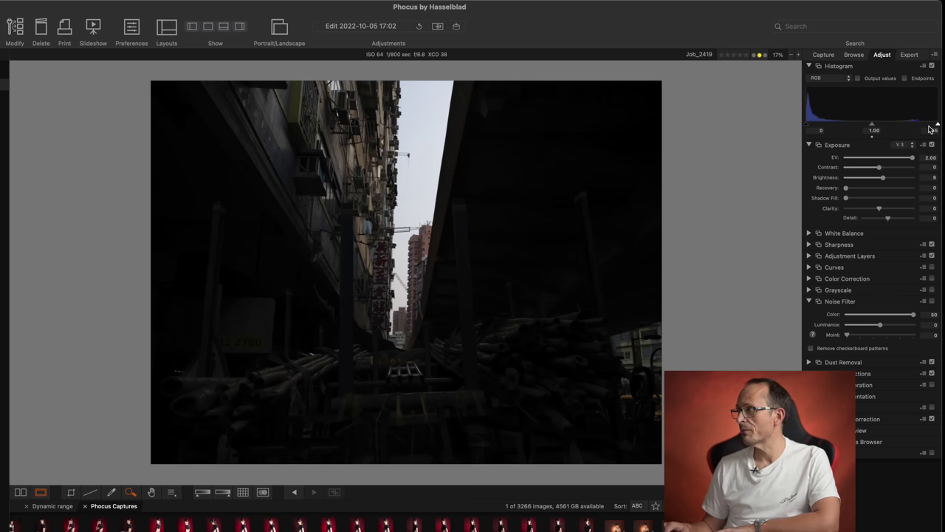
# Set white point 220, gamma 1.53, Shadow Fill 88 and Clarity 25, then inspect at 100%.
pyautogui.moveTo(938, 127); pyautogui.dragTo(920, 127)
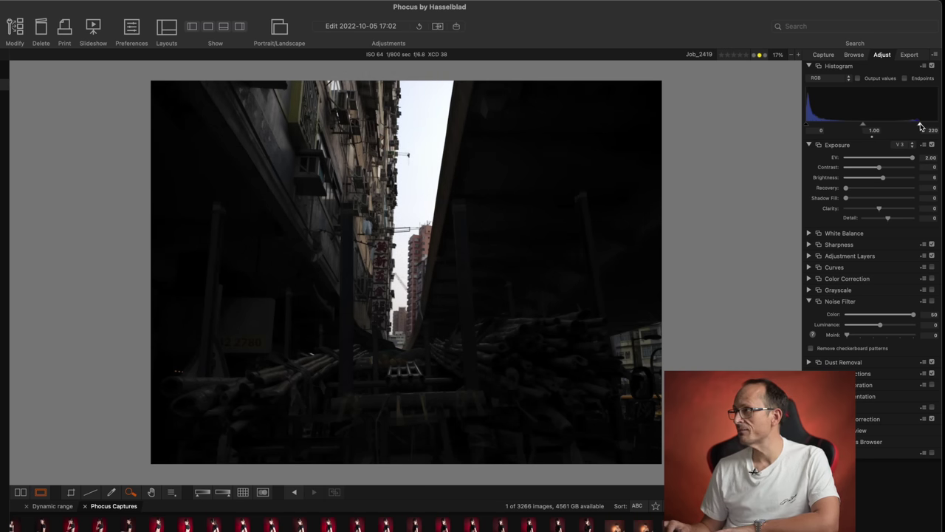
pyautogui.moveTo(862, 127); pyautogui.dragTo(848, 129)
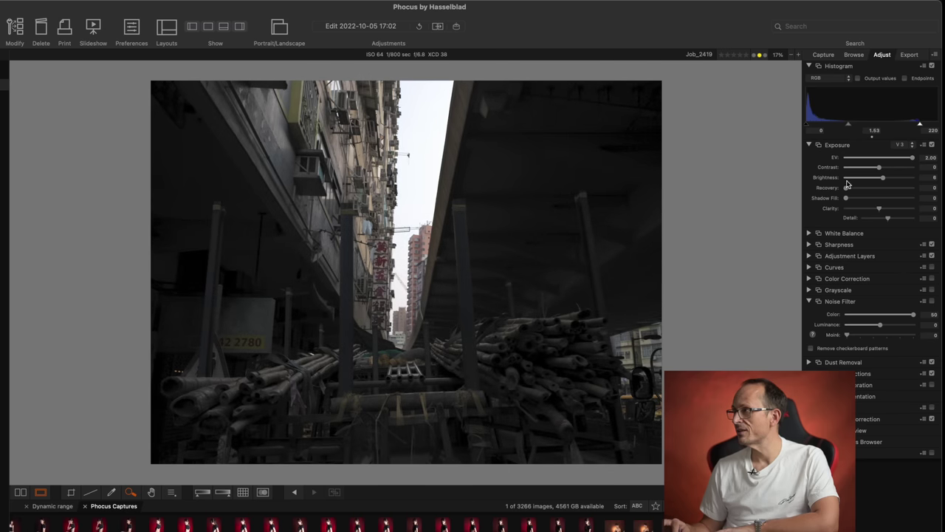
pyautogui.moveTo(847, 198); pyautogui.dragTo(906, 200)
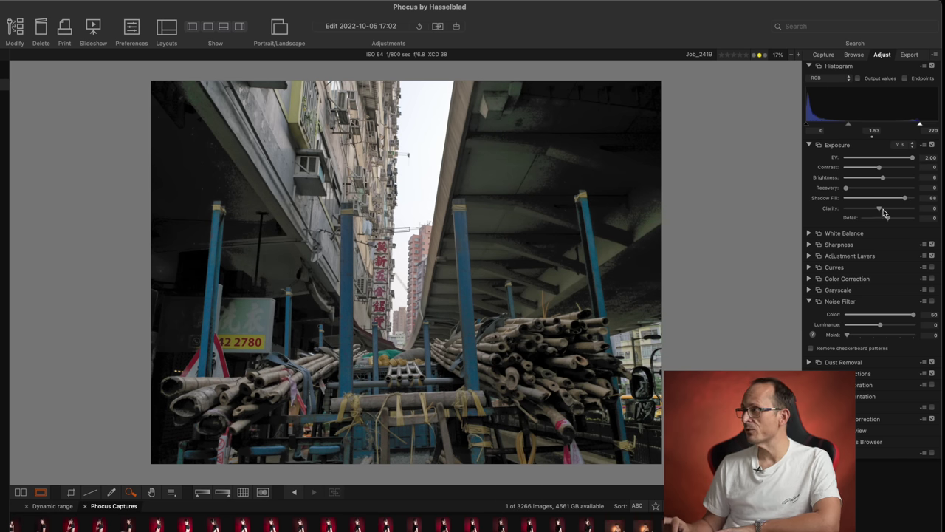
pyautogui.moveTo(878, 210); pyautogui.dragTo(889, 210)
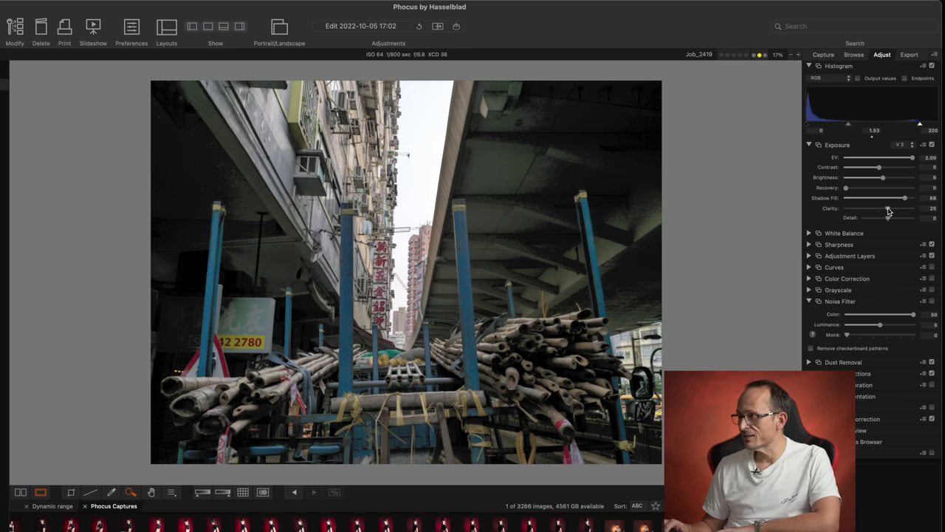
pyautogui.click(503, 322)
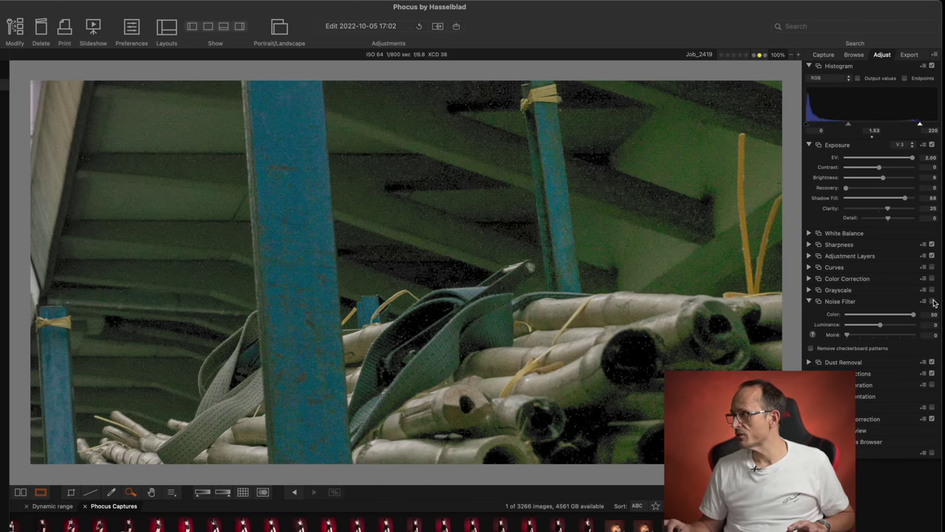
# Set noise reduction to Color 35 and Luminance 5, checking the signs and bamboo at 100%.
pyautogui.moveTo(914, 315); pyautogui.dragTo(899, 327)
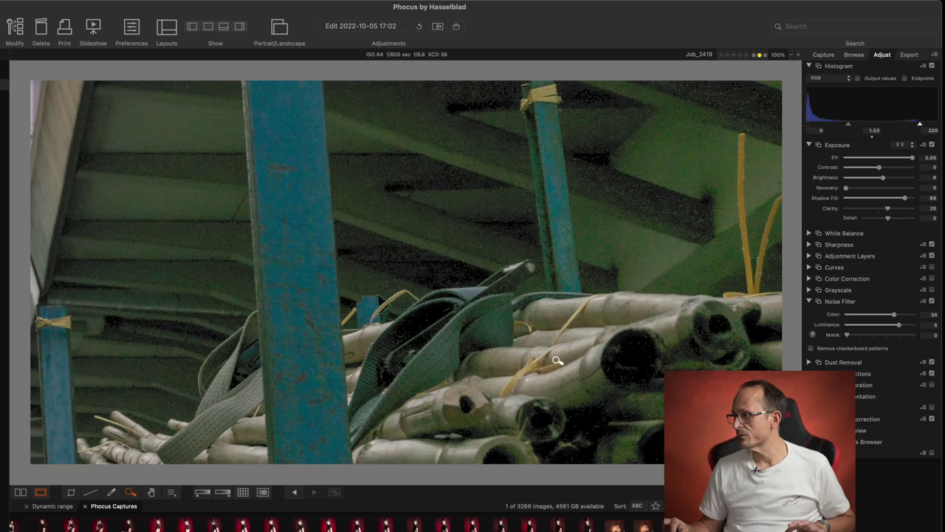
pyautogui.moveTo(515, 370); pyautogui.dragTo(677, 229)
pyautogui.moveTo(502, 238); pyautogui.dragTo(574, 316)
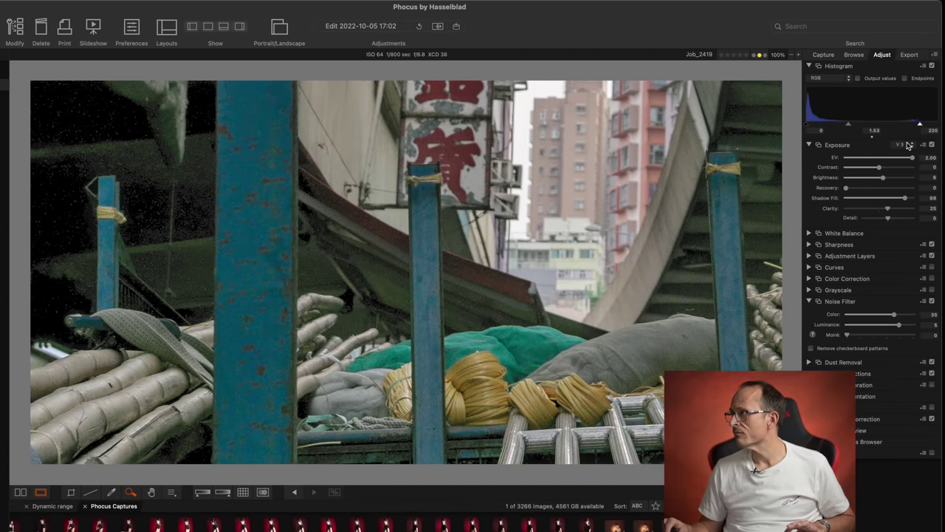